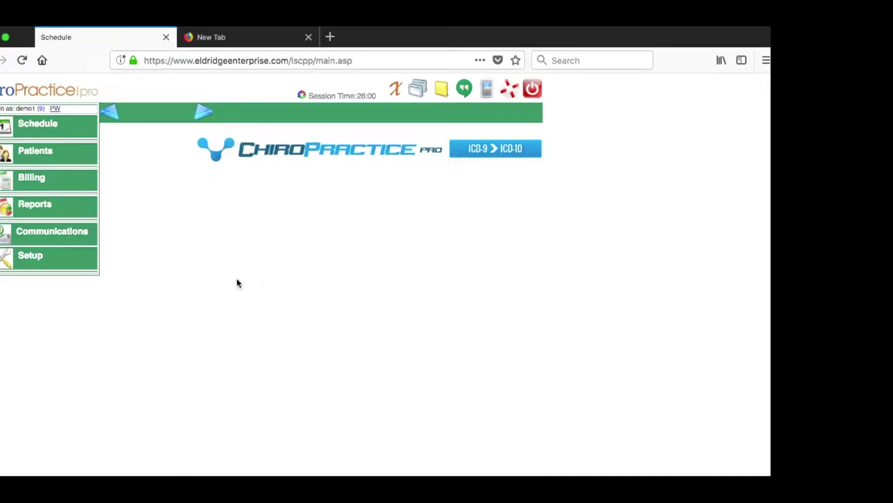
Step: Open the Backup page of the clinic setup and look over its backup options and instructions
left_click(32, 258)
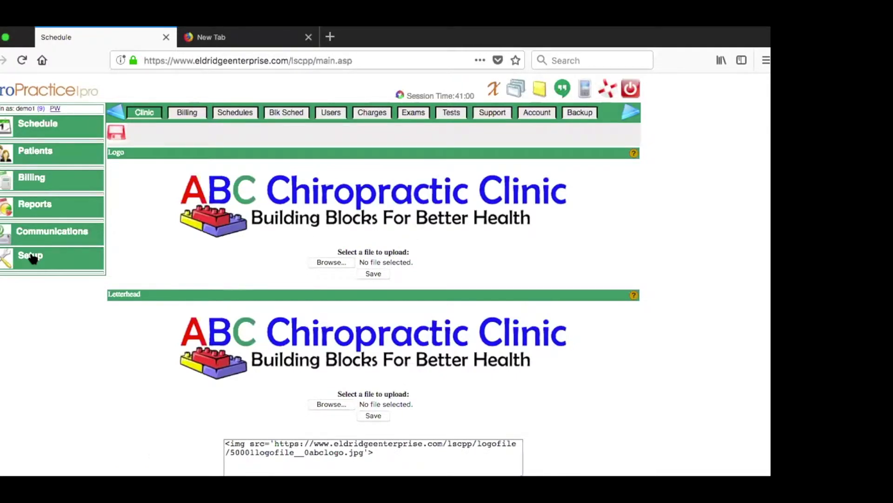
left_click(576, 117)
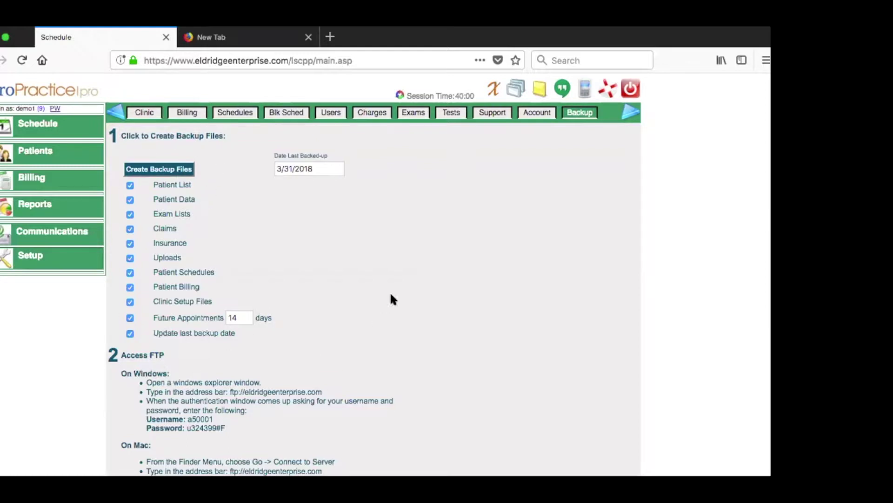
scroll(399, 294, "down", 5)
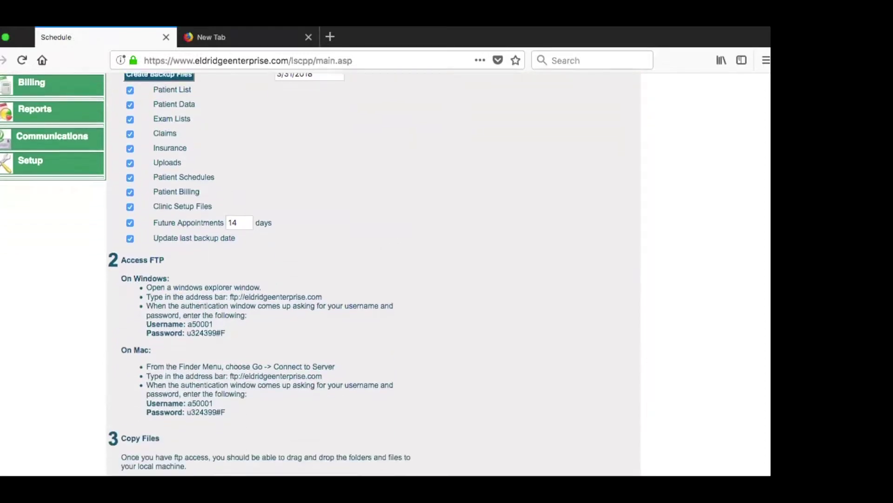
scroll(410, 251, "up", 5)
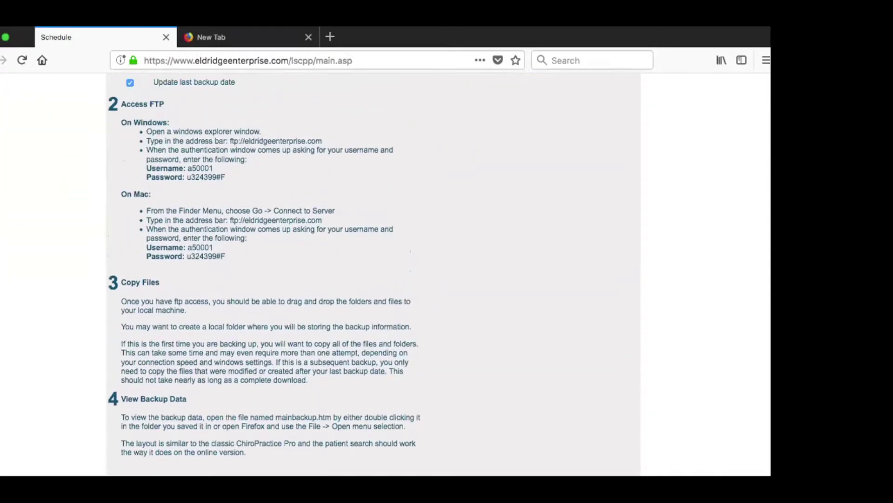
scroll(410, 252, "up", 2)
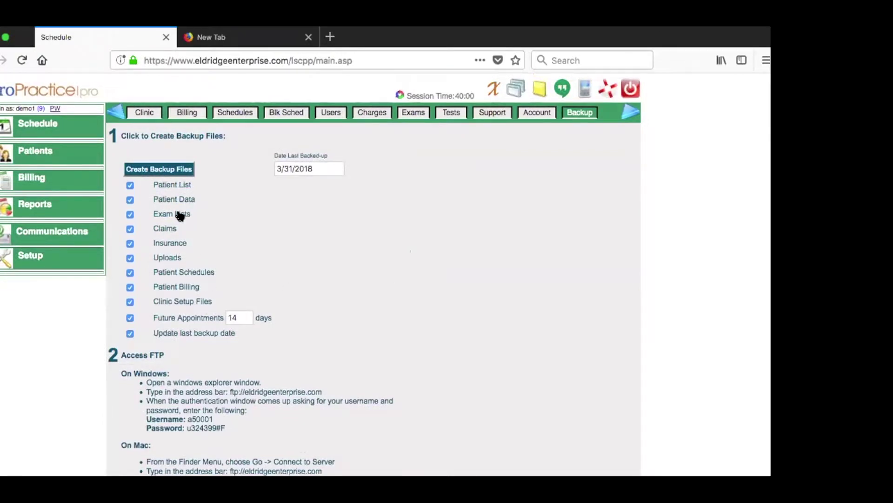
Step: Exclude every backup category and the last backup date update, leaving only Future Appointments for 14 days selected
left_click(131, 186)
left_click(130, 200)
left_click(130, 215)
left_click(129, 229)
left_click(130, 243)
left_click(130, 259)
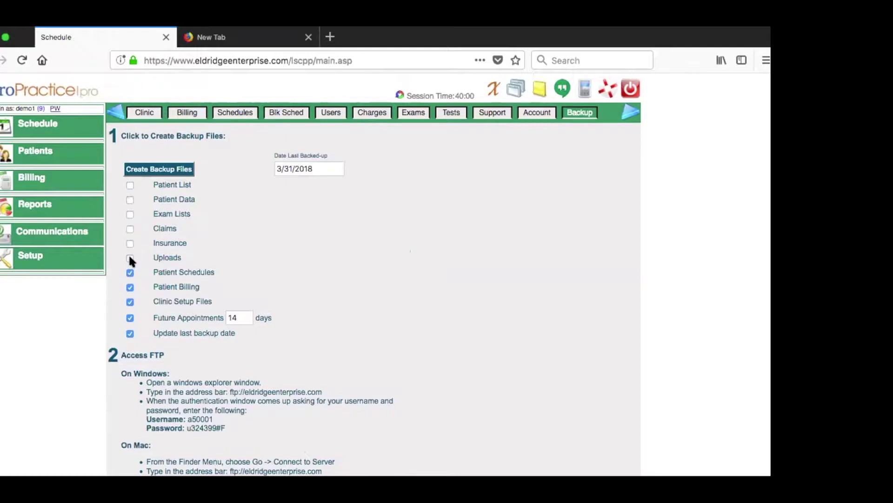
left_click(131, 274)
left_click(130, 287)
left_click(131, 302)
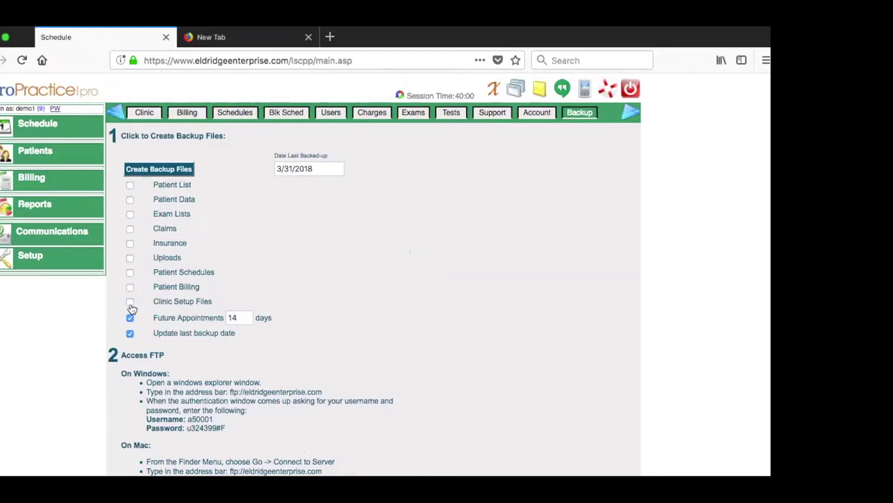
left_click(132, 333)
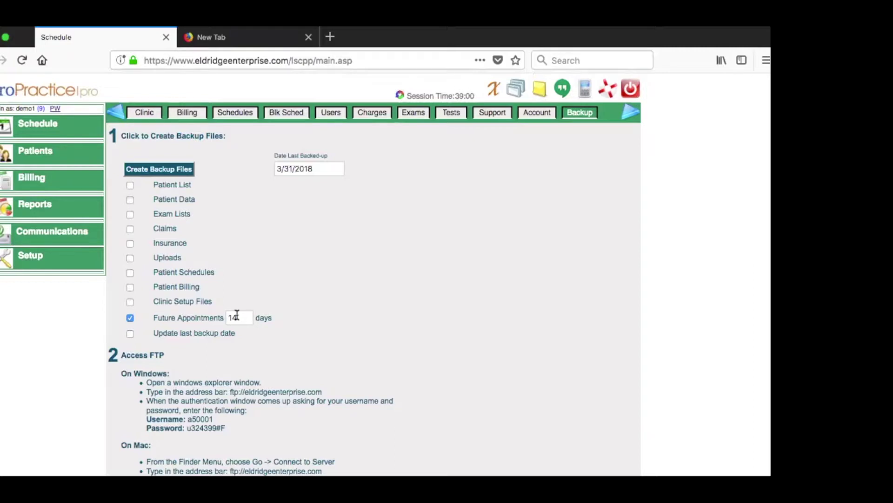
Step: Create the backup files for the future appointments and review the FTP access and file copying instructions
left_click(144, 174)
scroll(371, 366, "down", 5)
scroll(373, 275, "down", 1)
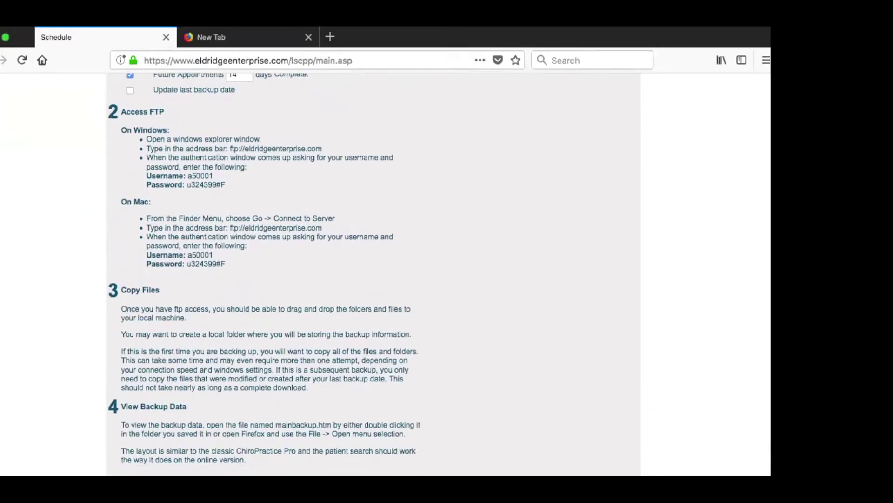
scroll(264, 268, "down", 1)
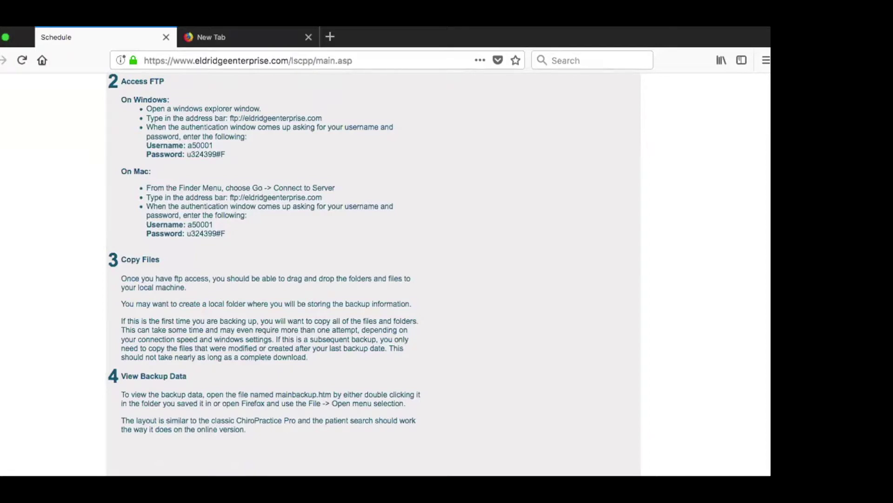
scroll(264, 254, "down", 1)
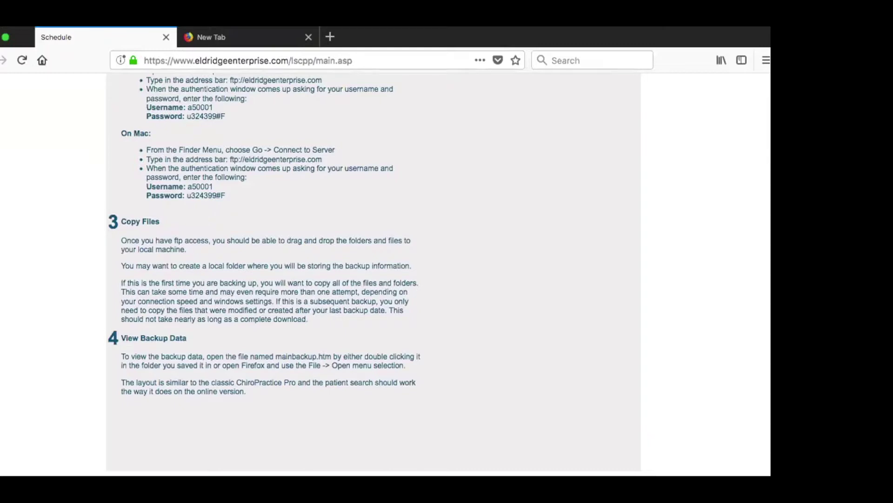
scroll(485, 381, "up", 3)
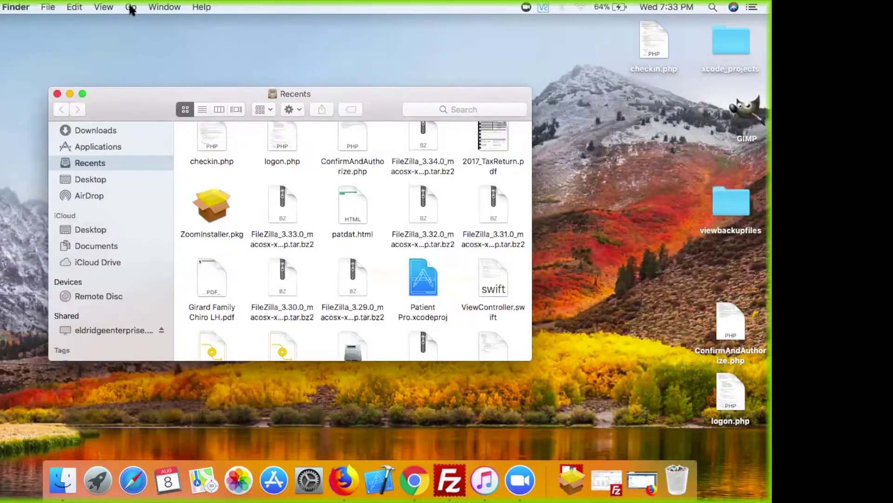
Step: In Finder, start a connection to the server ftp://eldridgeenterprise.com
left_click(131, 7)
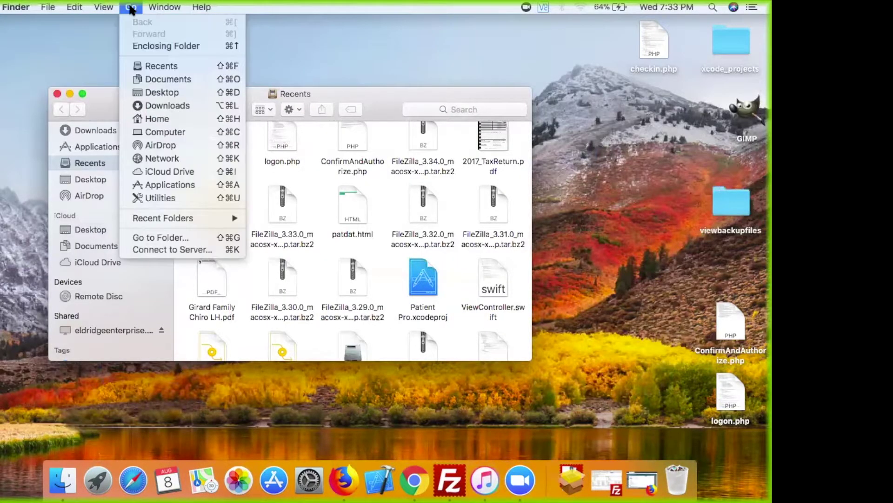
left_click(158, 249)
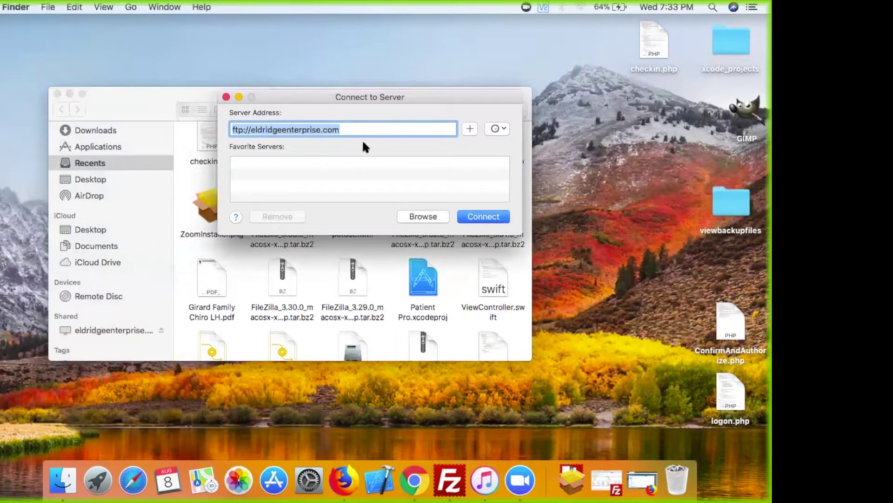
left_click(475, 217)
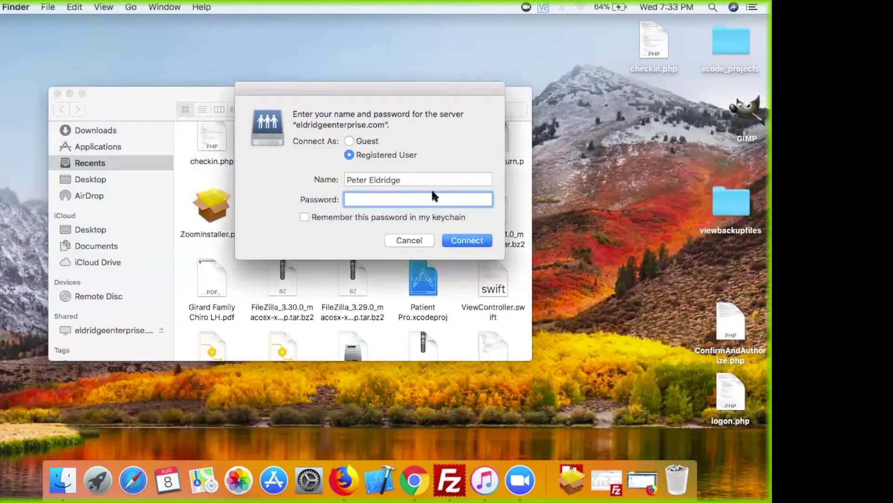
Step: Sign in to the FTP server as a registered user with the account username and password
key("shift+Tab")
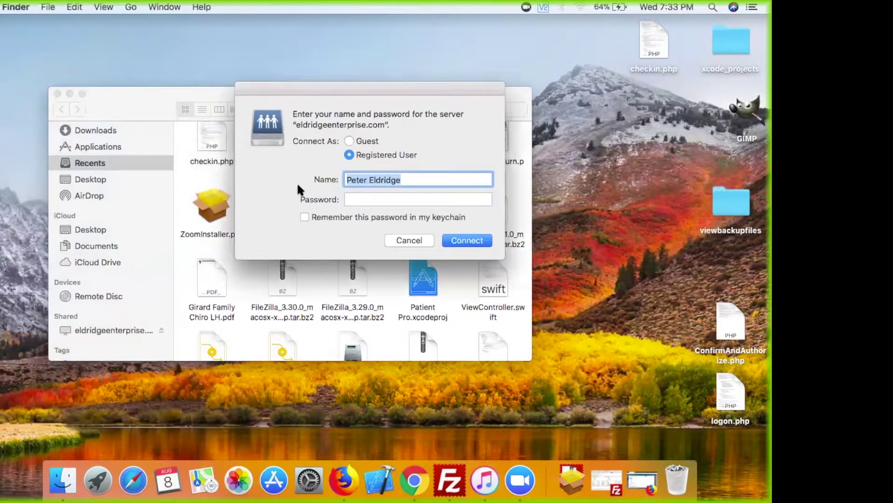
type("a50001")
key("Tab")
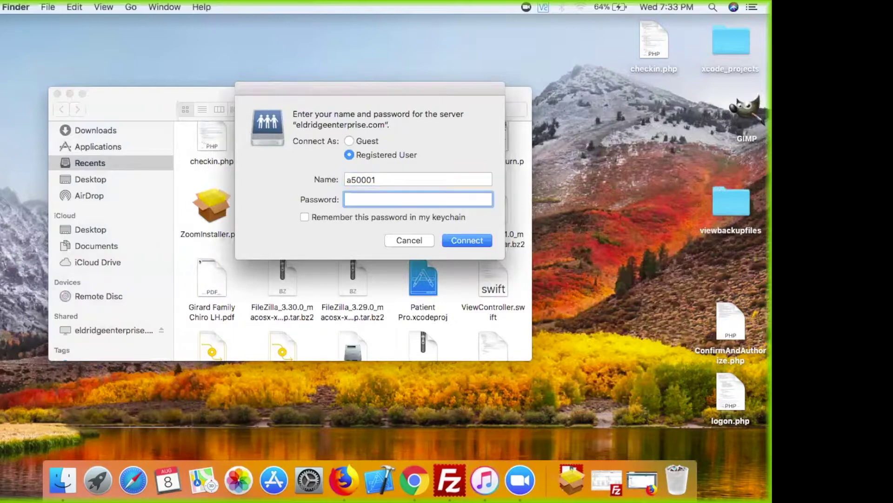
key("super+v")
left_click(462, 243)
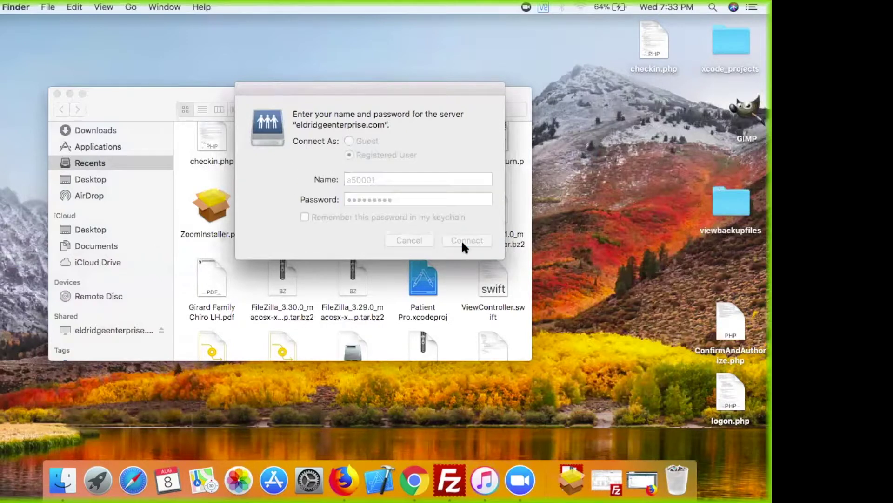
Step: Show the server folder as a list sorted by date modified, newest first
left_click(203, 109)
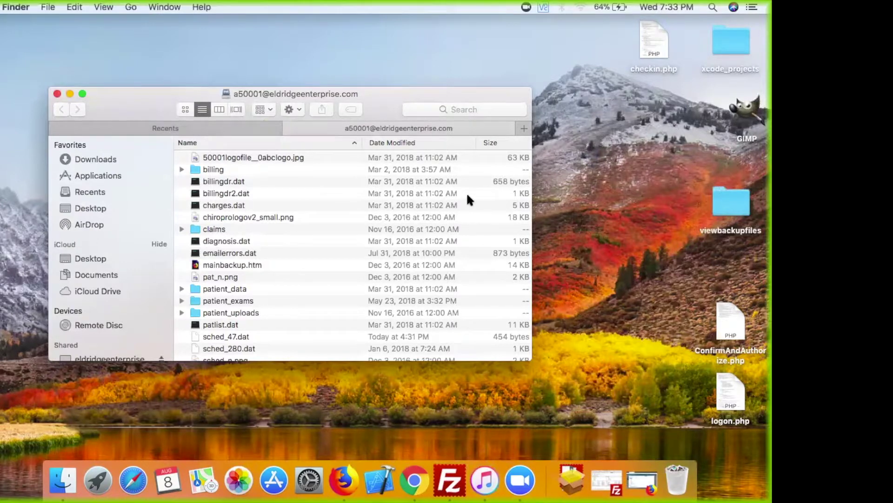
key("Up")
key("Up")
key("Up")
key("Up")
key("Up")
key("Up")
key("Up")
key("Up")
key("Up")
key("Up")
key("Up")
key("Up")
key("Up")
key("Up")
key("Up")
key("Up")
key("Up")
key("Up")
key("Up")
key("Up")
key("Up")
key("Up")
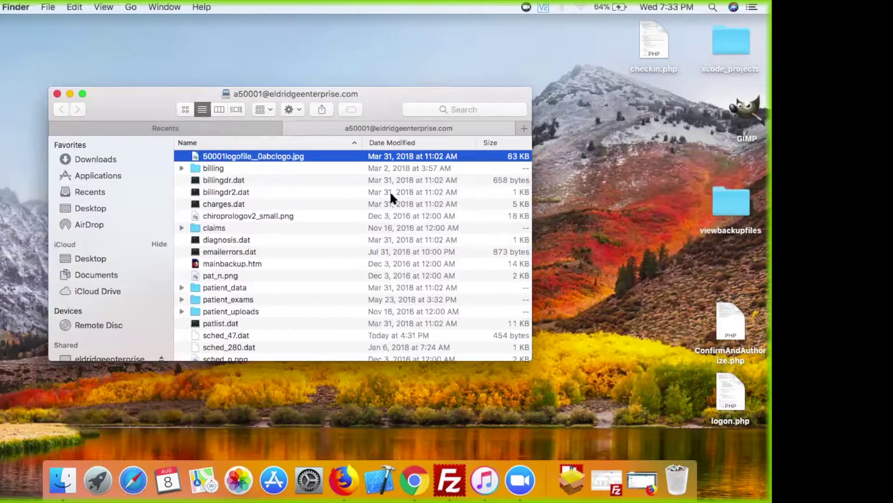
left_click(399, 145)
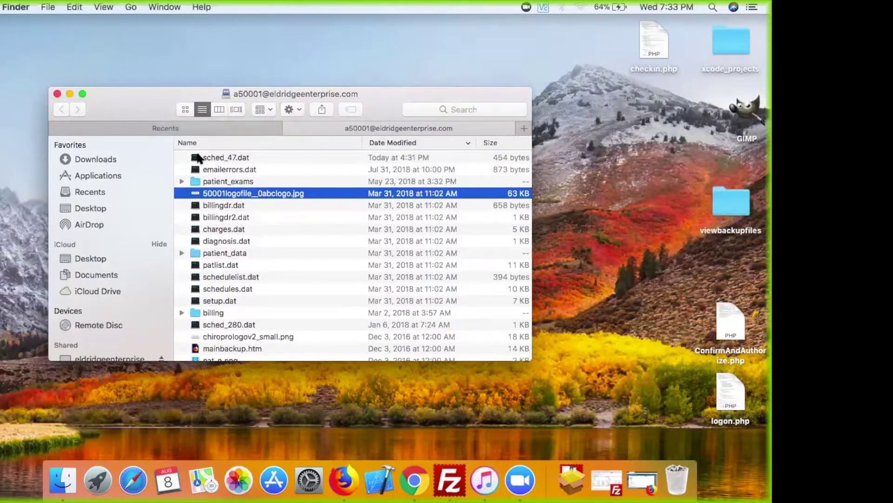
Step: Copy sched_47.dat from the server folder to the desktop and rename the copy sched_47.htm, accepting the new extension
left_click_drag(202, 157, 607, 179)
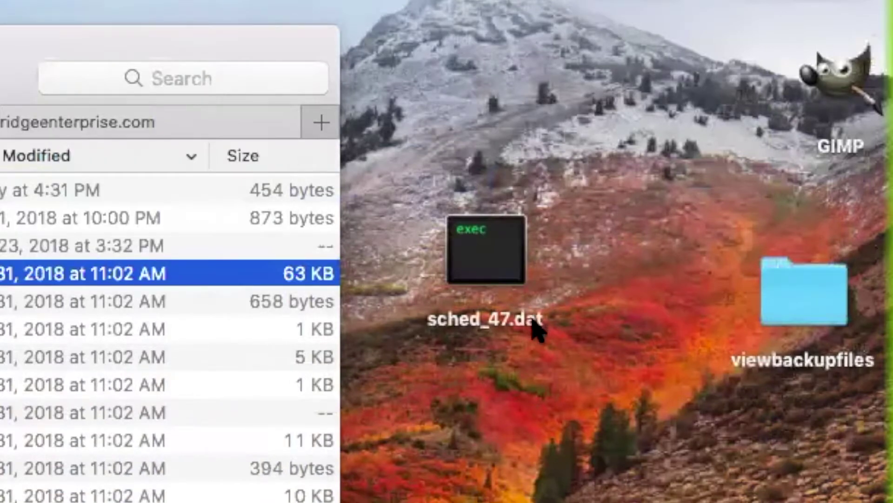
left_click(537, 329)
left_click(535, 324)
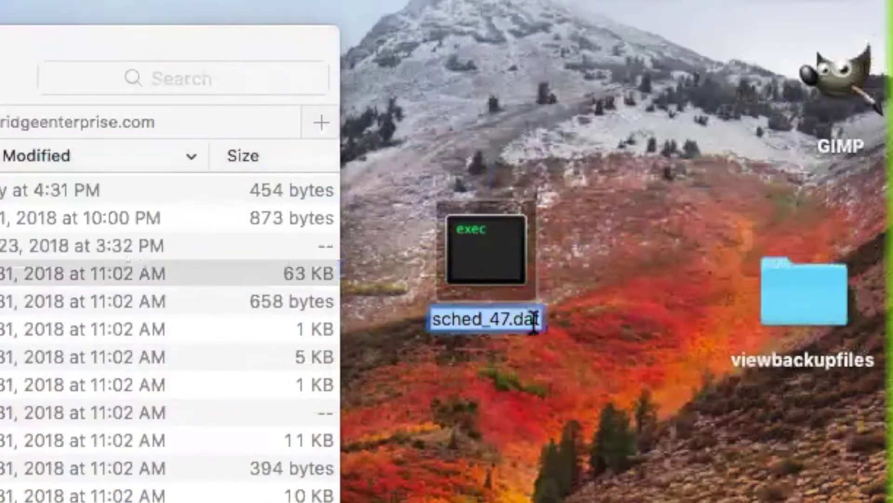
key("Right")
key("BackSpace")
key("BackSpace")
key("BackSpace")
key("BackSpace")
type(".htm")
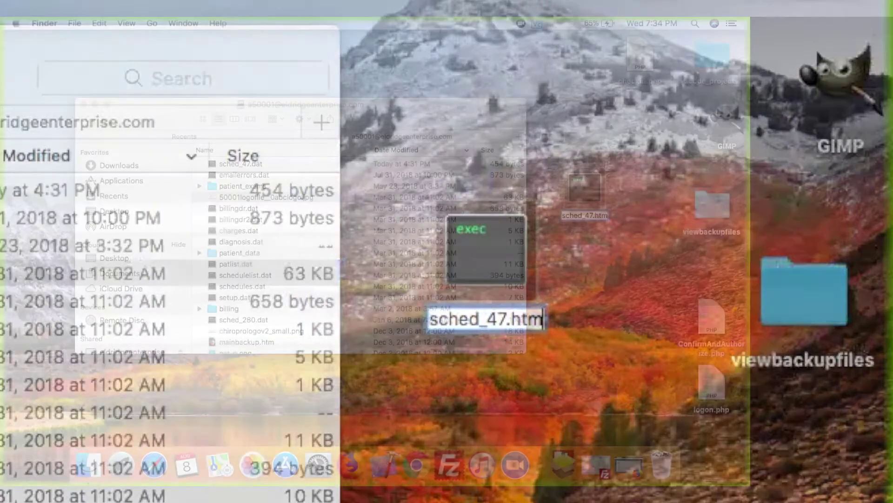
key("Return")
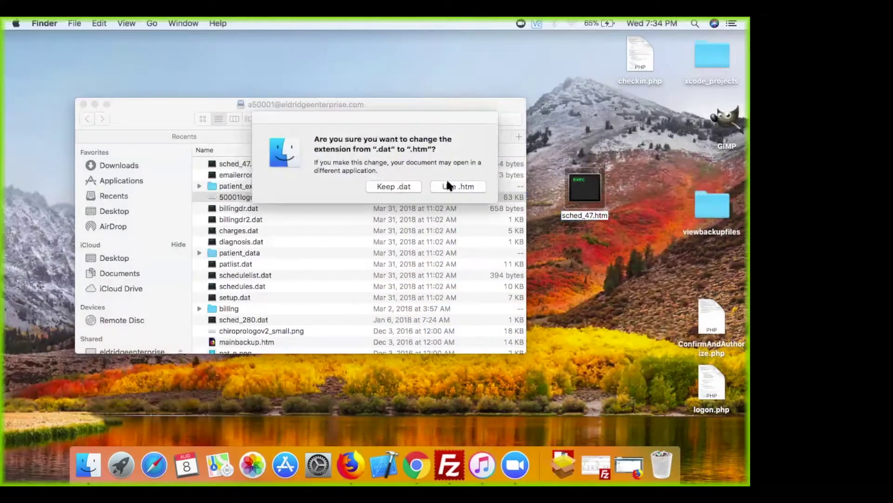
left_click(458, 186)
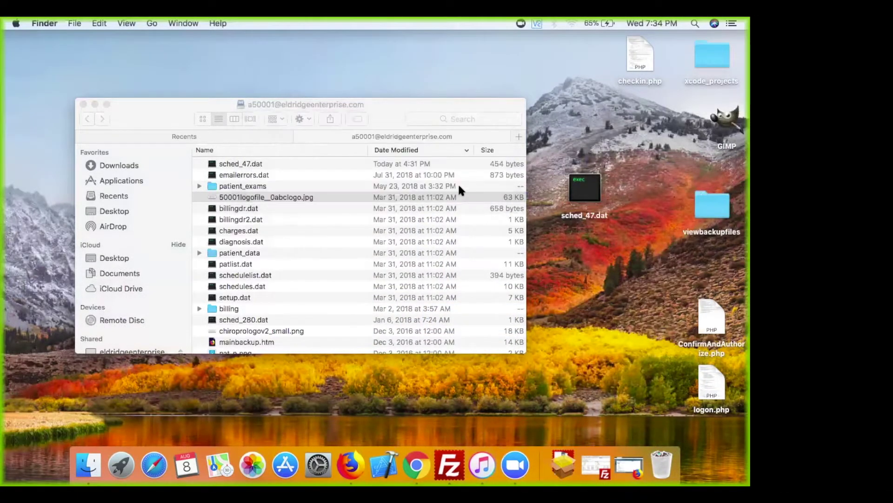
Step: Open the desktop file sched_47.htm in the browser to view its appointments and return to the ChiroPractice Pro page
left_click(582, 199)
double_click(582, 199)
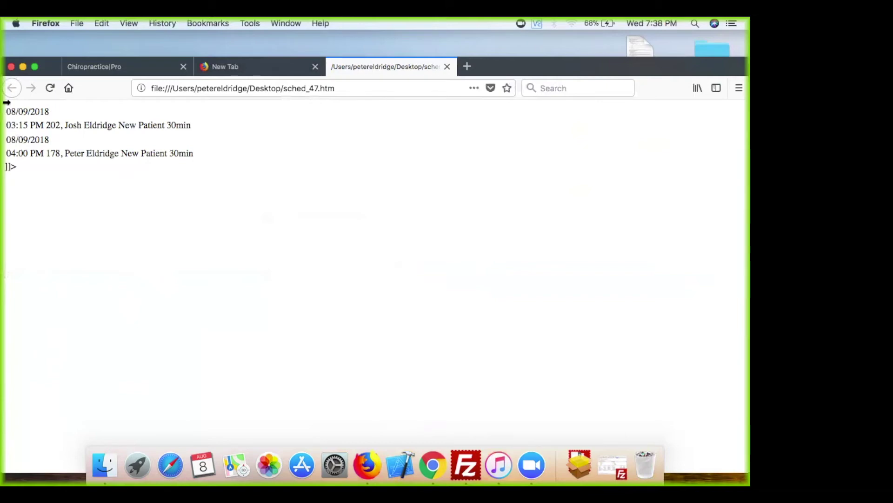
left_click(79, 56)
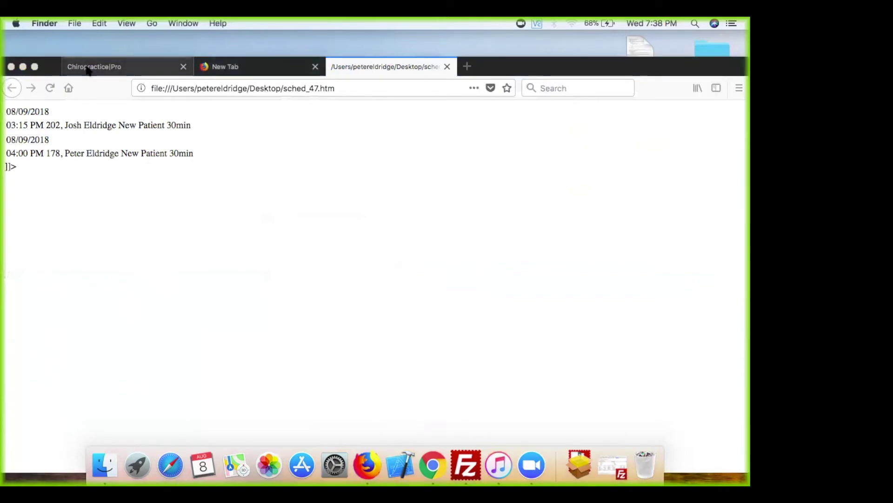
left_click(88, 70)
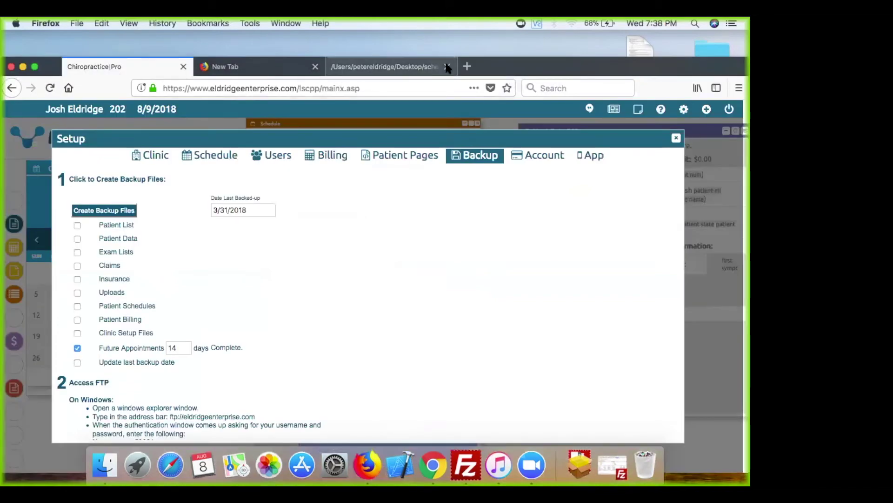
mouse_move(506, 60)
left_mouse_down()
mouse_move(510, 51)
mouse_move(507, 65)
left_mouse_up()
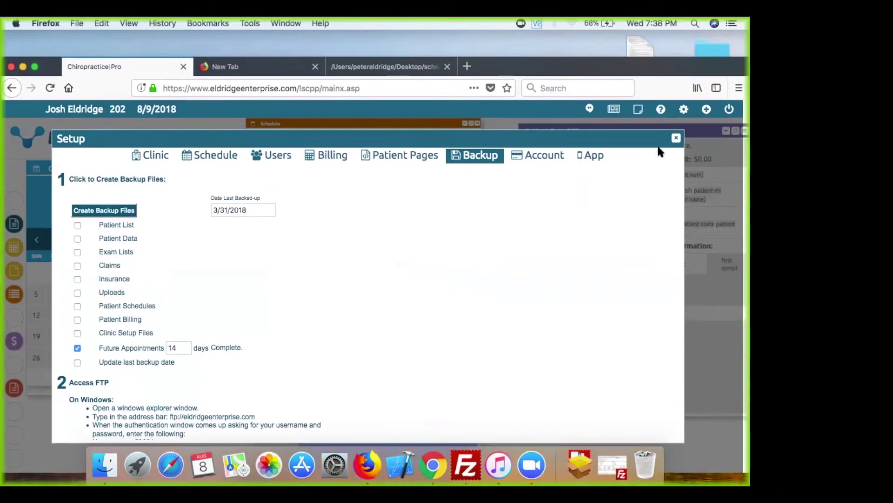
Step: Close the Setup window and open a blank new support request in the help window
left_click(676, 139)
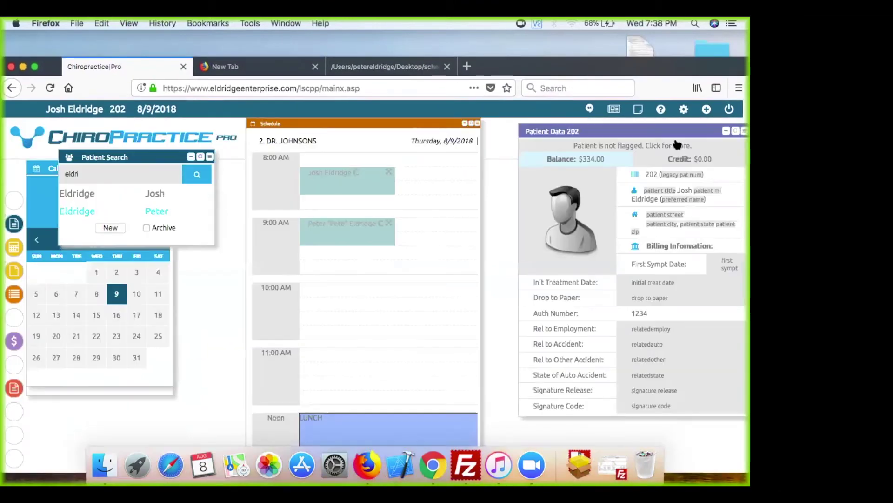
left_click(661, 112)
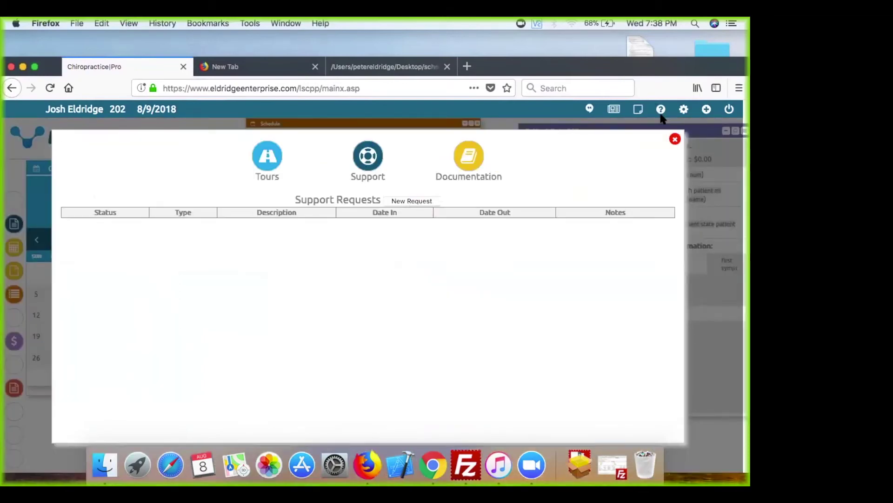
left_click(400, 201)
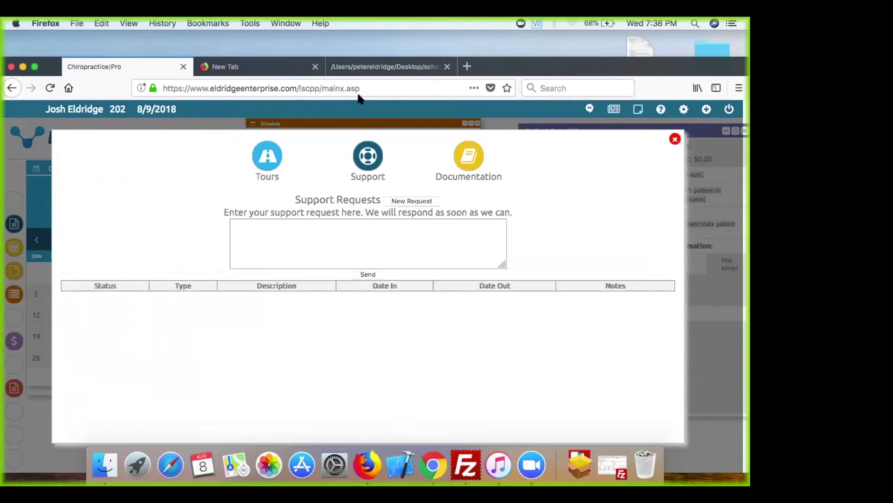
left_click(344, 89)
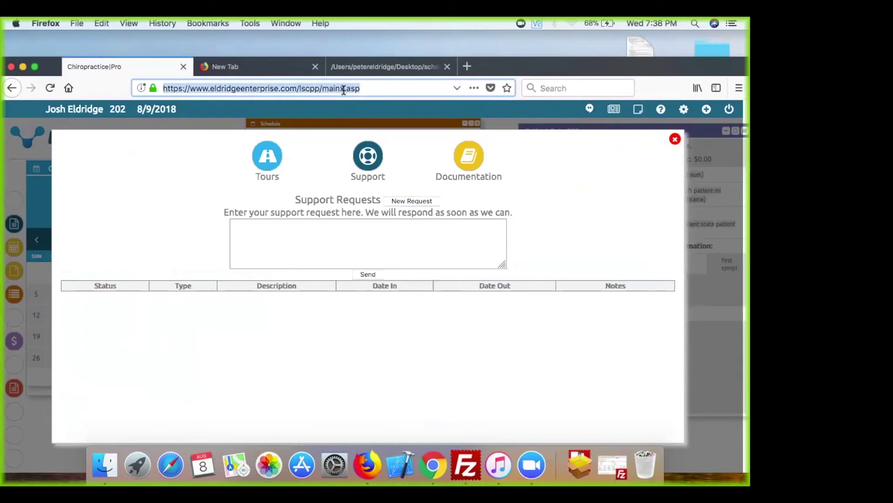
left_click(343, 88)
key("Return")
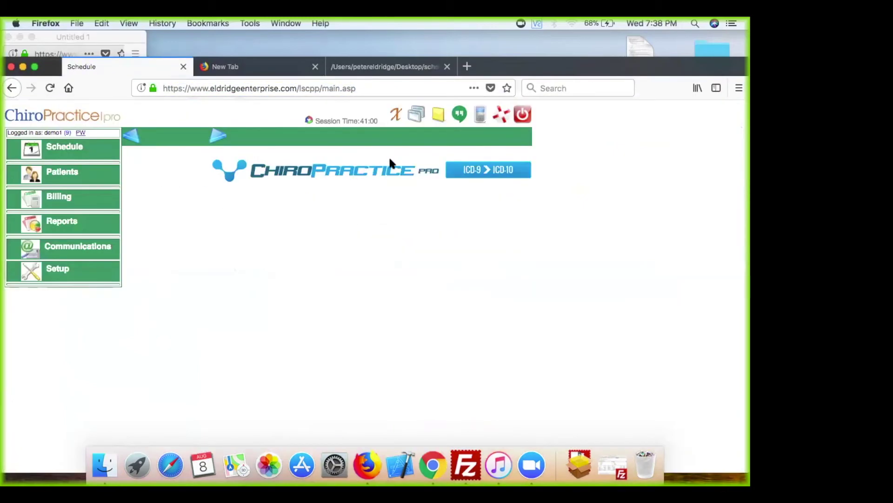
Step: View the Support Ticket and Enhancement Request forms in the classic version's Help Center and close the Help Center
left_click(501, 118)
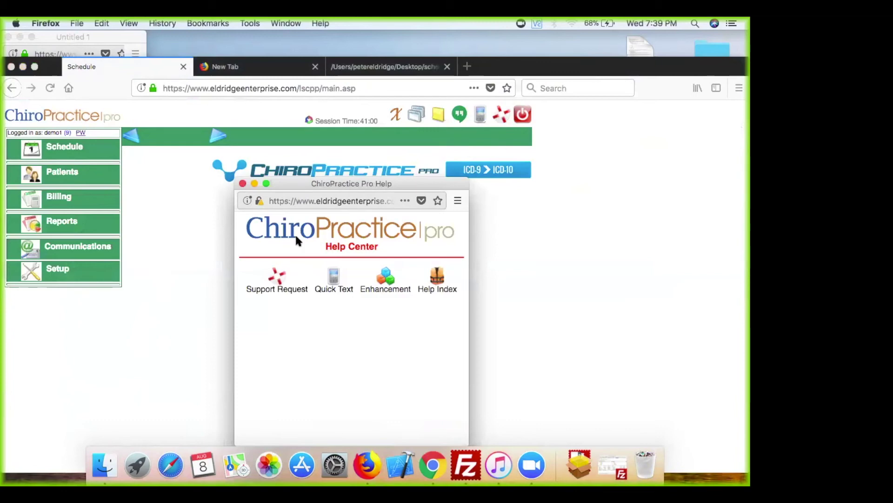
left_click(273, 282)
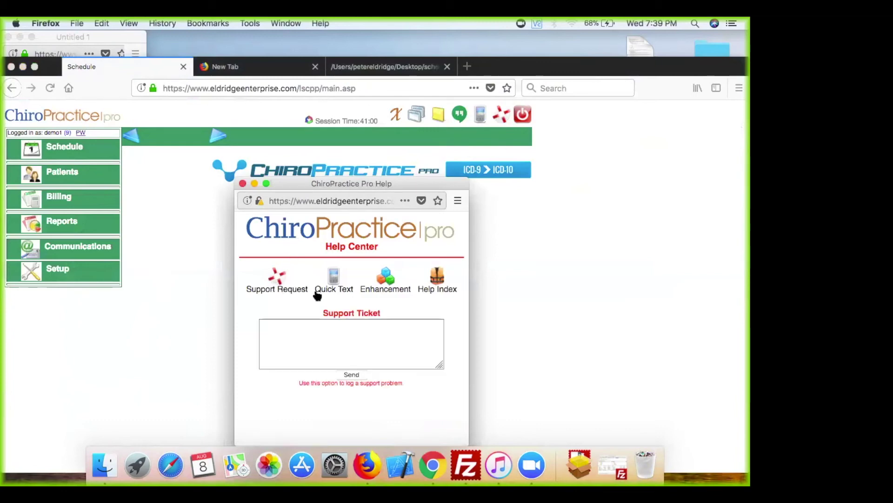
left_click(387, 280)
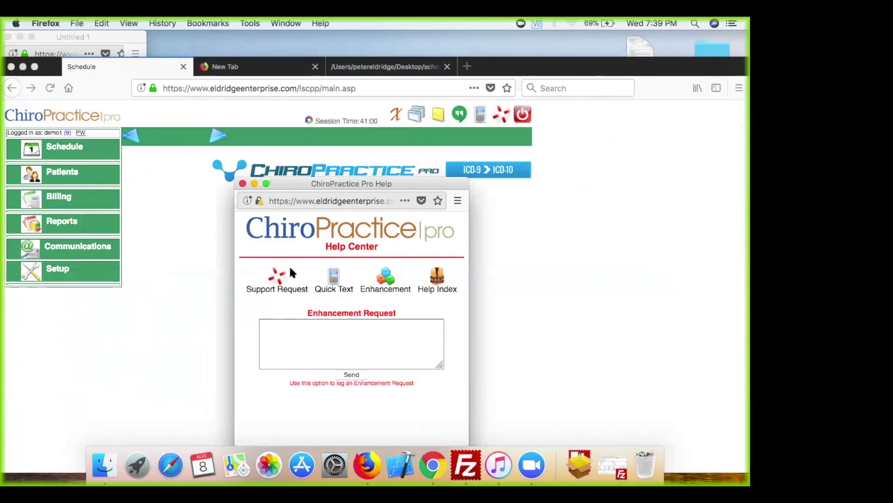
left_click(242, 184)
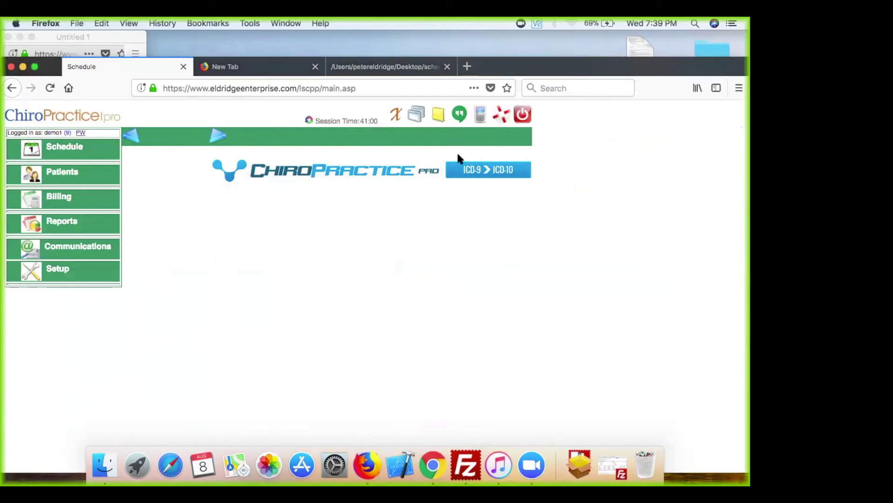